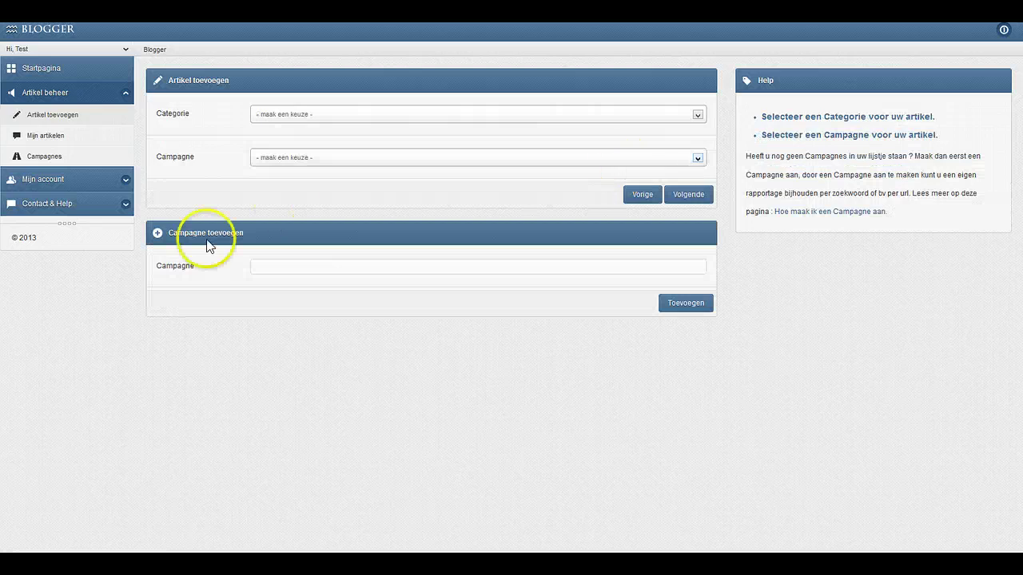
# - Add a new campaign named "Vindbaarheid vergroten"
pyautogui.click(267, 265)
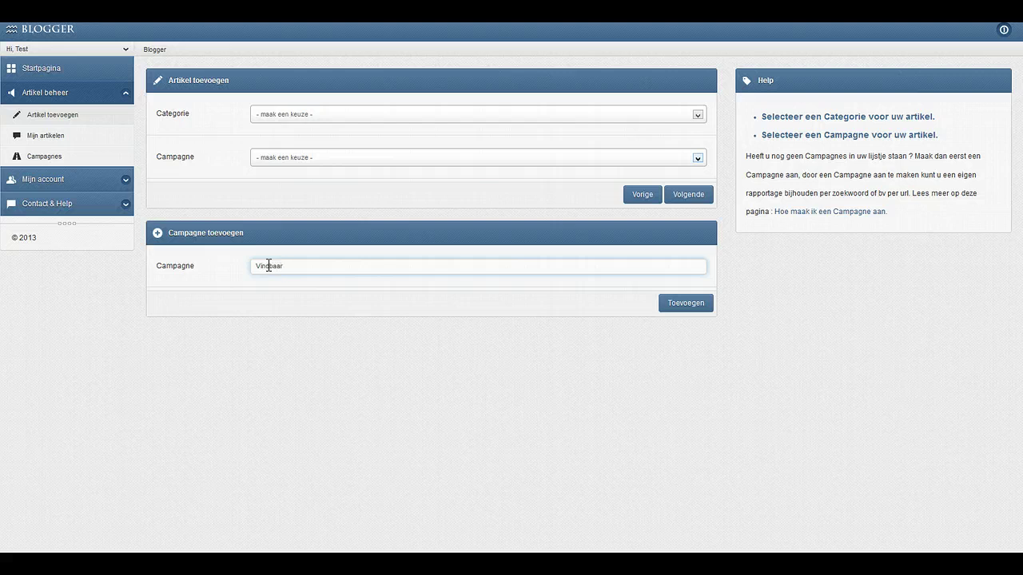
pyautogui.write('Vindbaarheid vergroten')
pyautogui.click(679, 307)
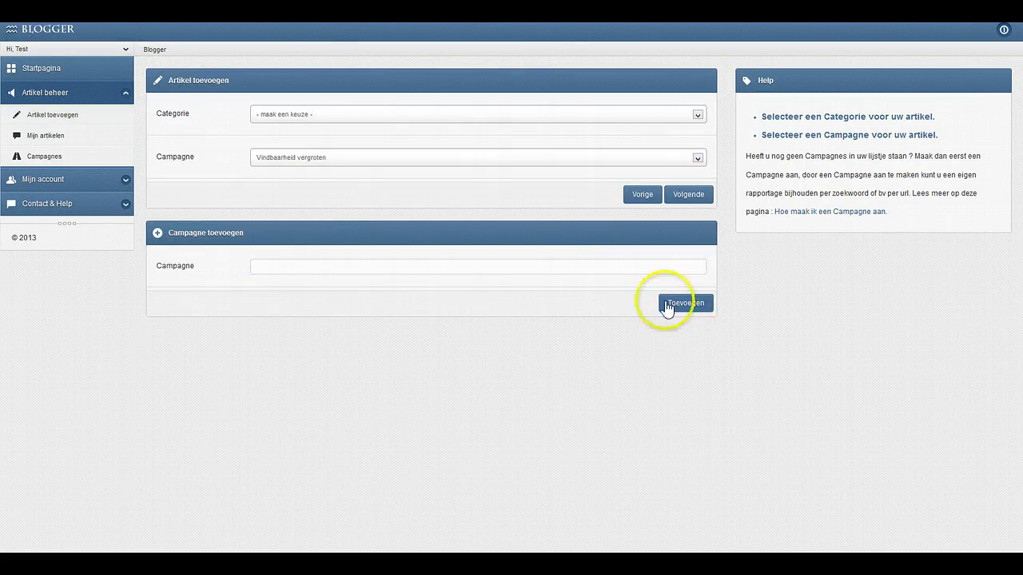
# - Choose the category Linkbuilding for the new article and continue to the article details form
pyautogui.click(294, 117)
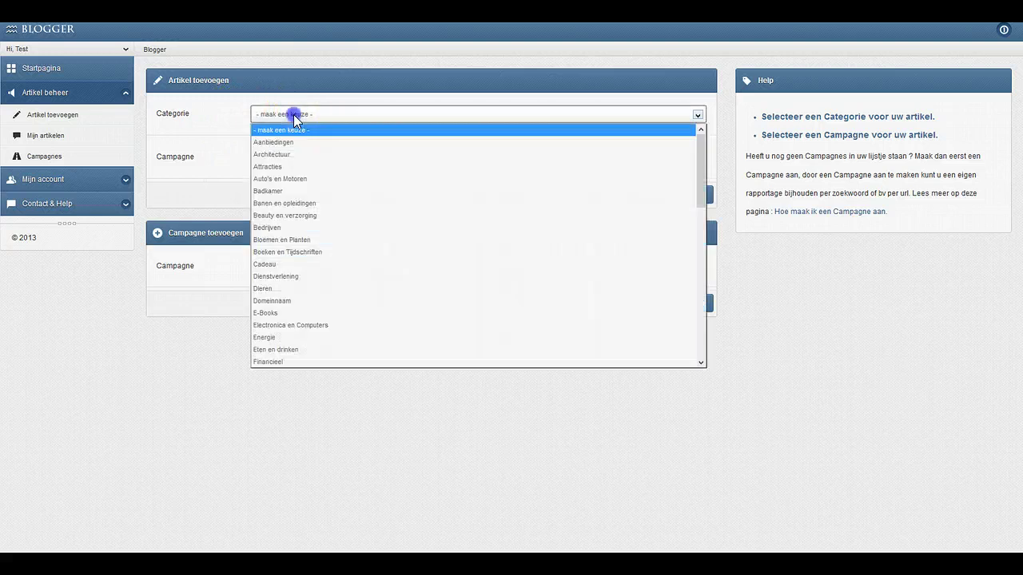
pyautogui.scroll(-2, 302, 243)
pyautogui.scroll(-4, 298, 242)
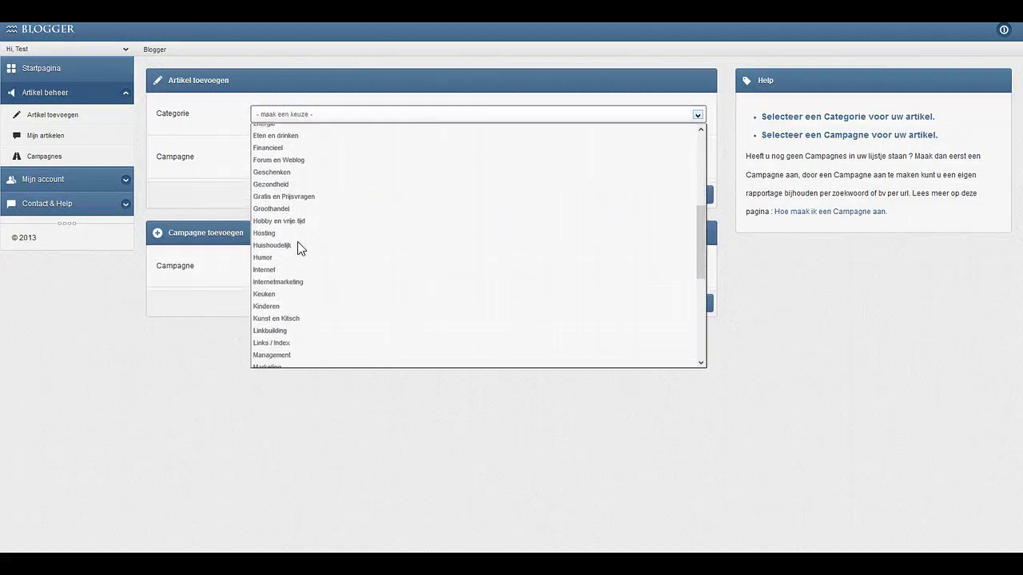
pyautogui.scroll(-2, 292, 260)
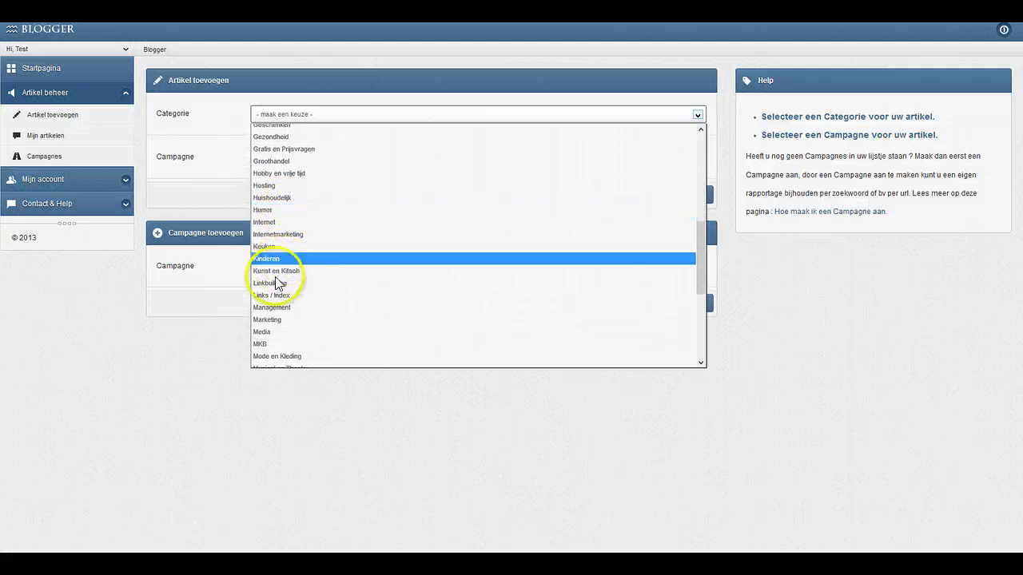
pyautogui.click(273, 283)
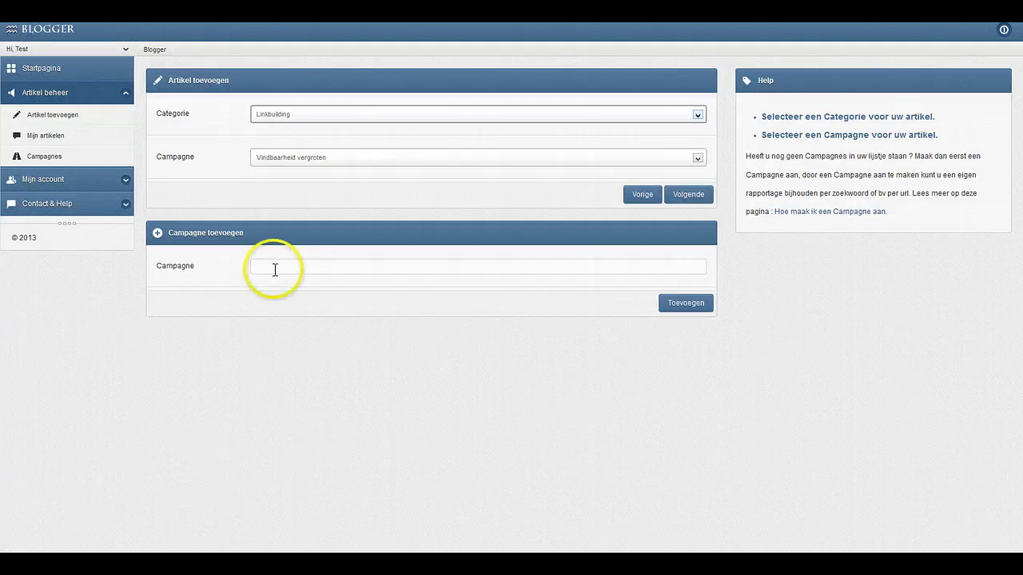
pyautogui.click(693, 197)
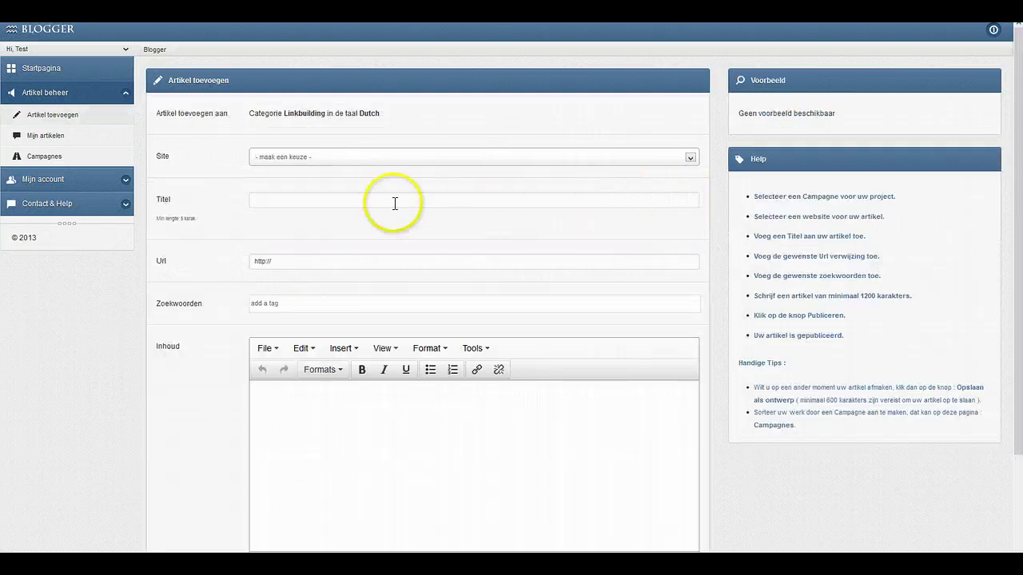
# - Choose Websiterendement.nl as the article's site and enter the title "Vindbaarheid vergroten door artikel linkbuilding"
pyautogui.click(275, 163)
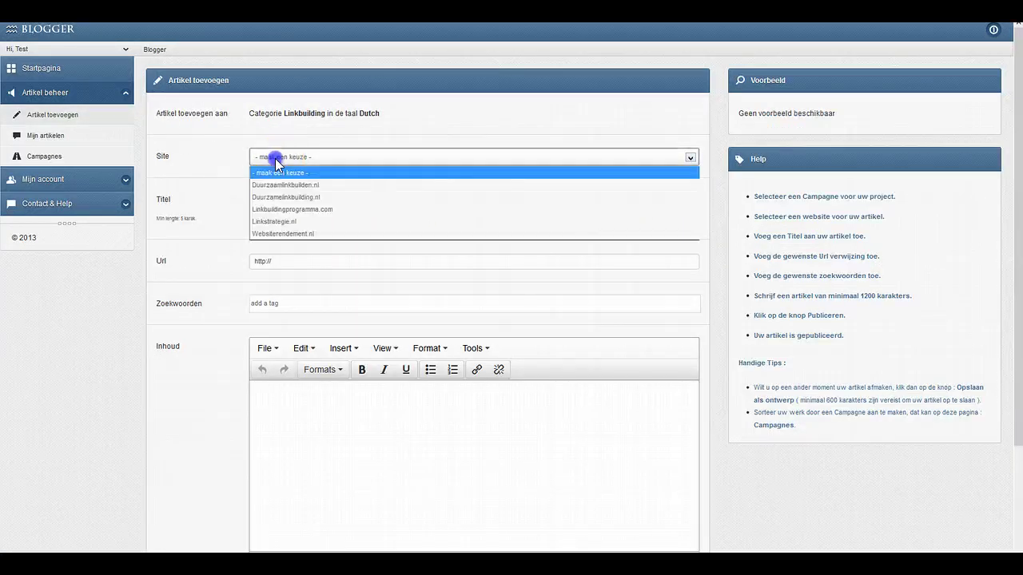
pyautogui.click(270, 209)
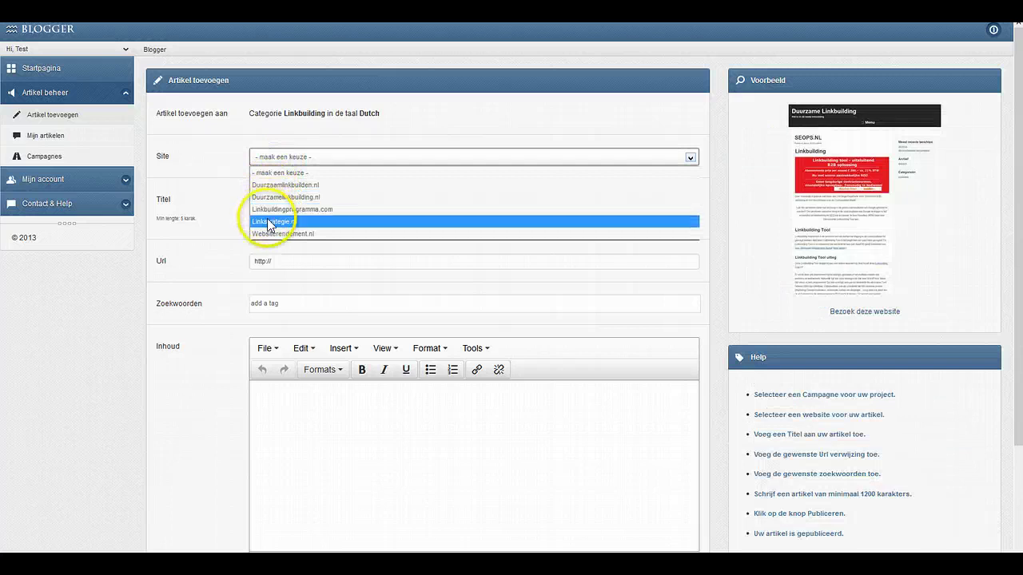
pyautogui.click(267, 232)
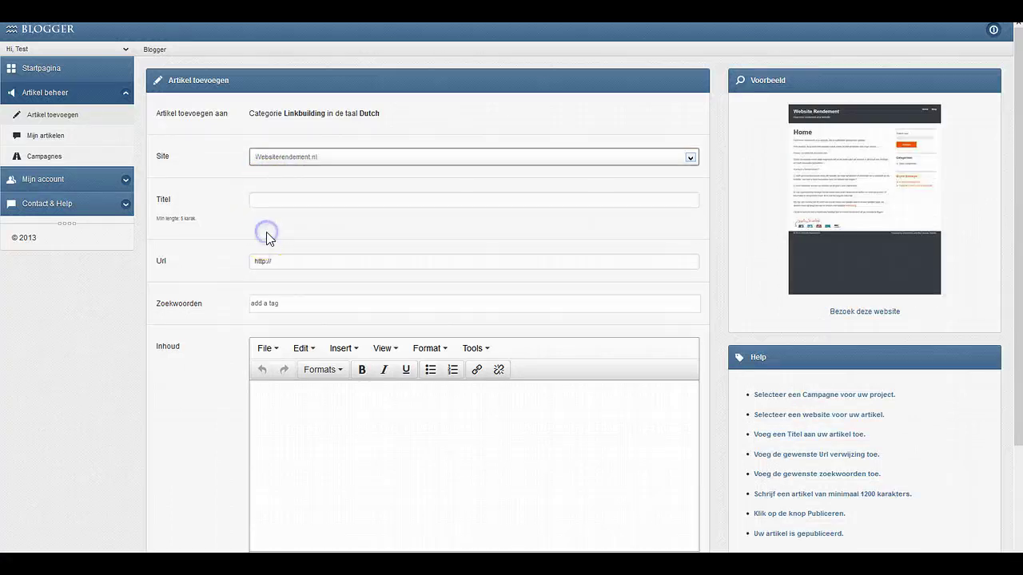
pyautogui.click(302, 202)
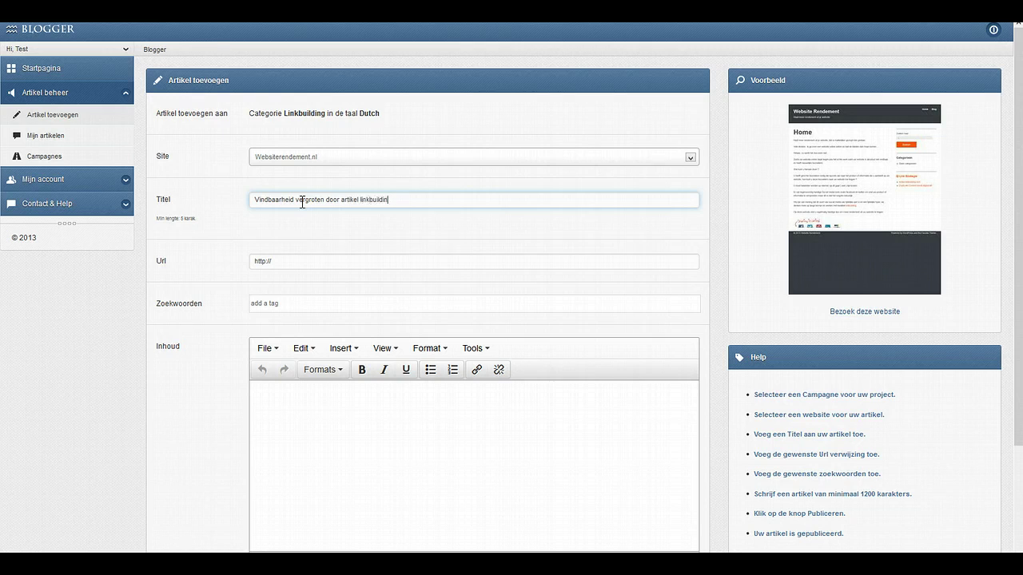
pyautogui.click(300, 260)
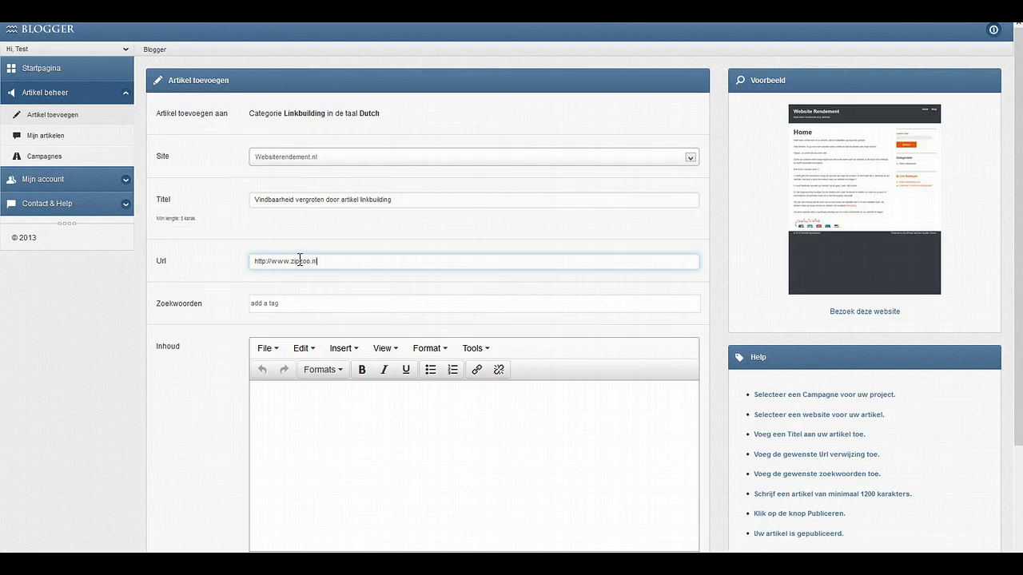
pyautogui.click(302, 303)
pyautogui.write('artikel')
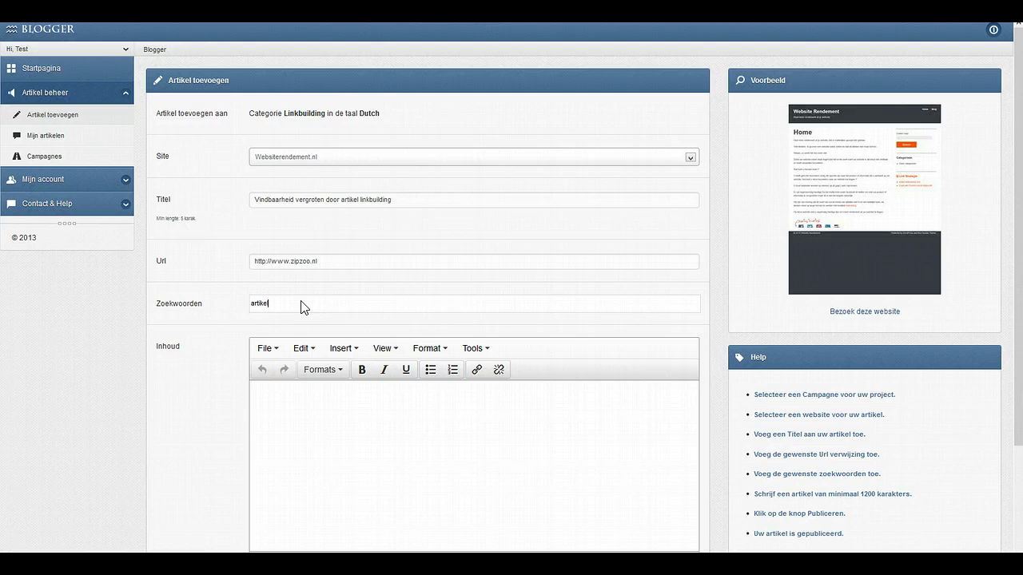
pyautogui.write(' linkbuilding')
pyautogui.press('Return')
pyautogui.click(300, 300)
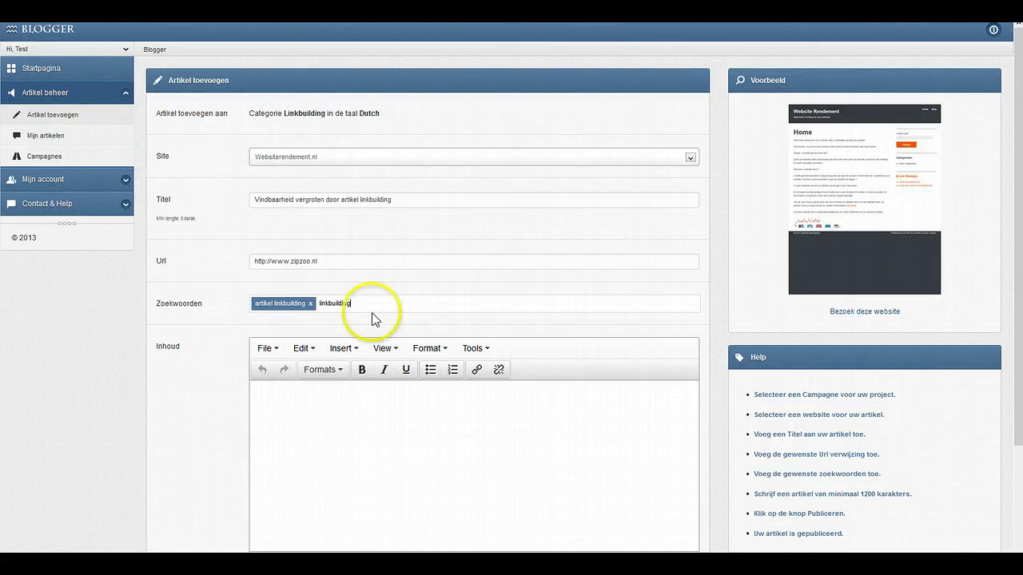
pyautogui.click(361, 417)
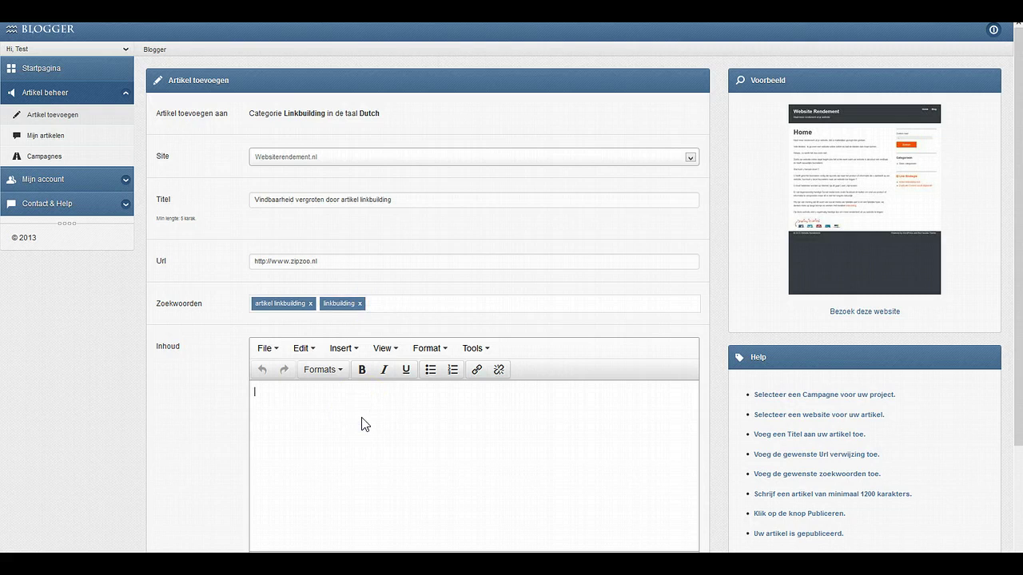
# - Paste the copied article text about the linkbuilding tool into the content editor
pyautogui.scroll(-3, 362, 424)
pyautogui.click(310, 342)
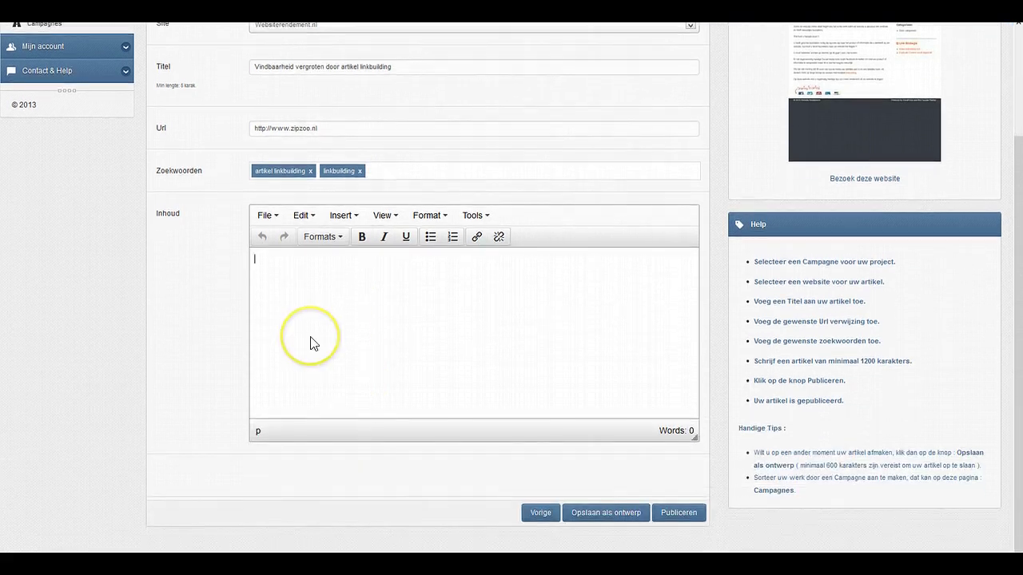
pyautogui.hotkey('ctrl', 'v')
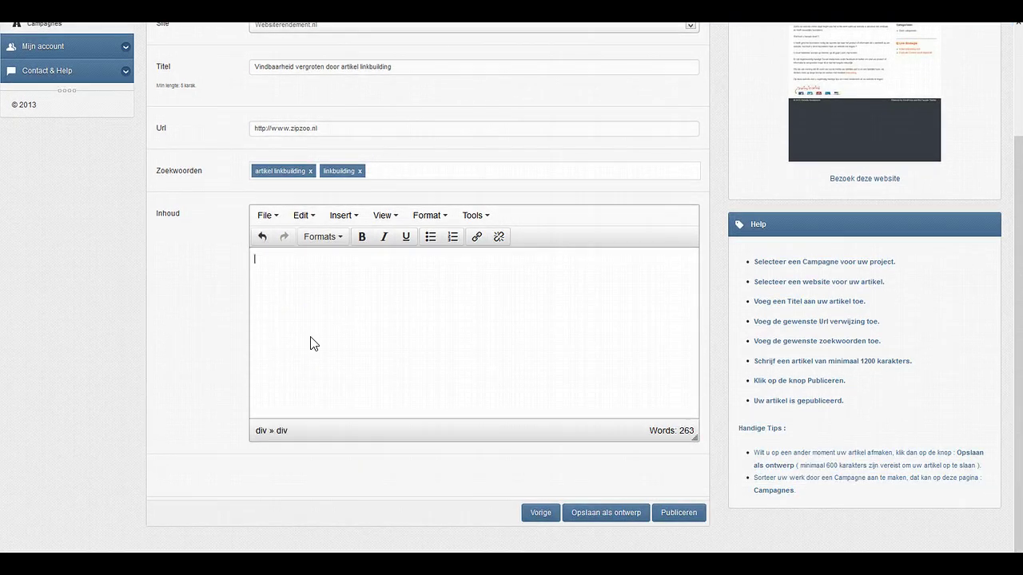
pyautogui.click(342, 373)
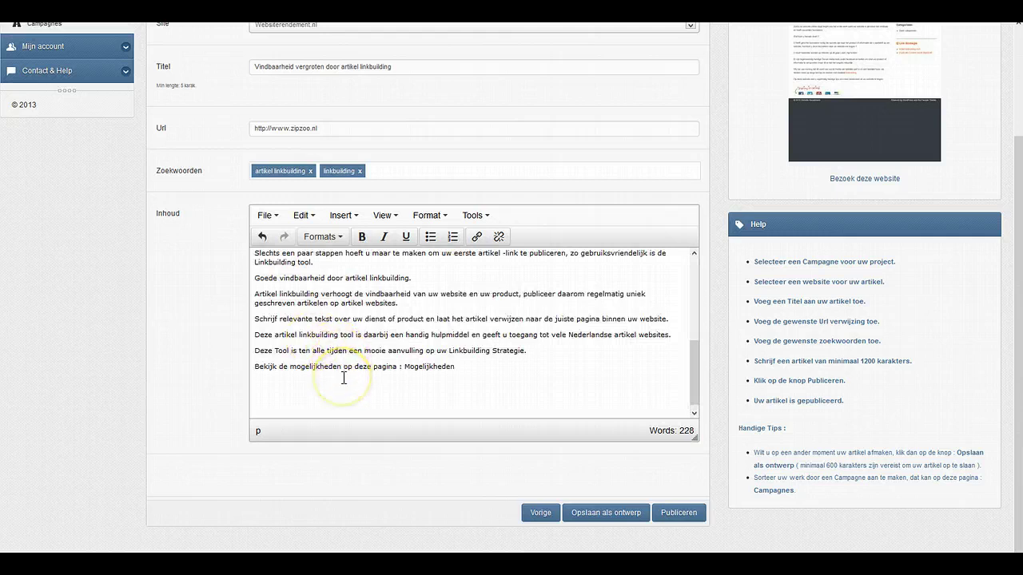
# - Format the opening line "De artikel linkbuilding tool is zeer eenvoudig in gebruik." as Header 2
pyautogui.scroll(5, 343, 377)
pyautogui.moveTo(451, 259); pyautogui.dragTo(255, 259)
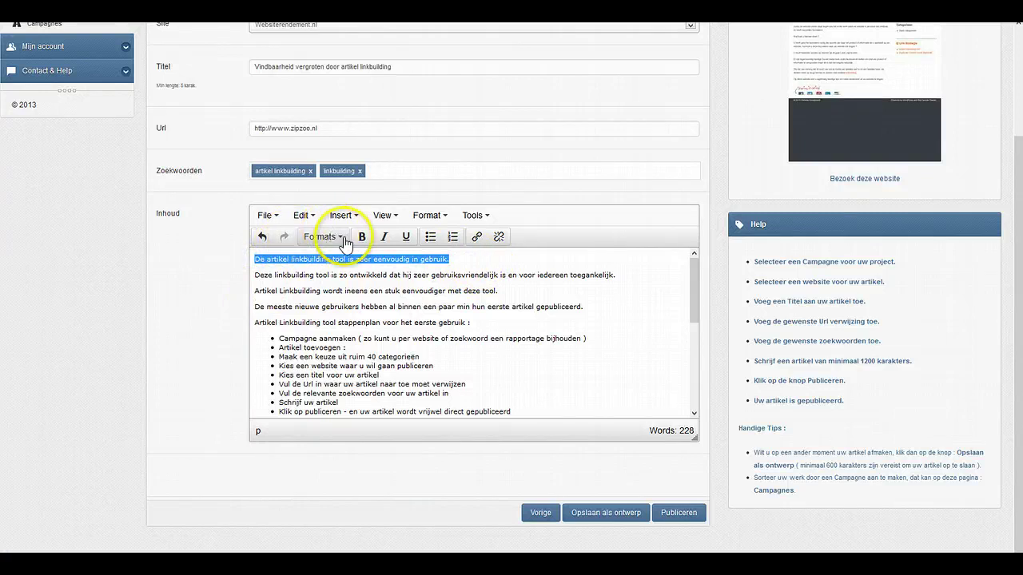
pyautogui.click(335, 236)
pyautogui.moveTo(332, 264)
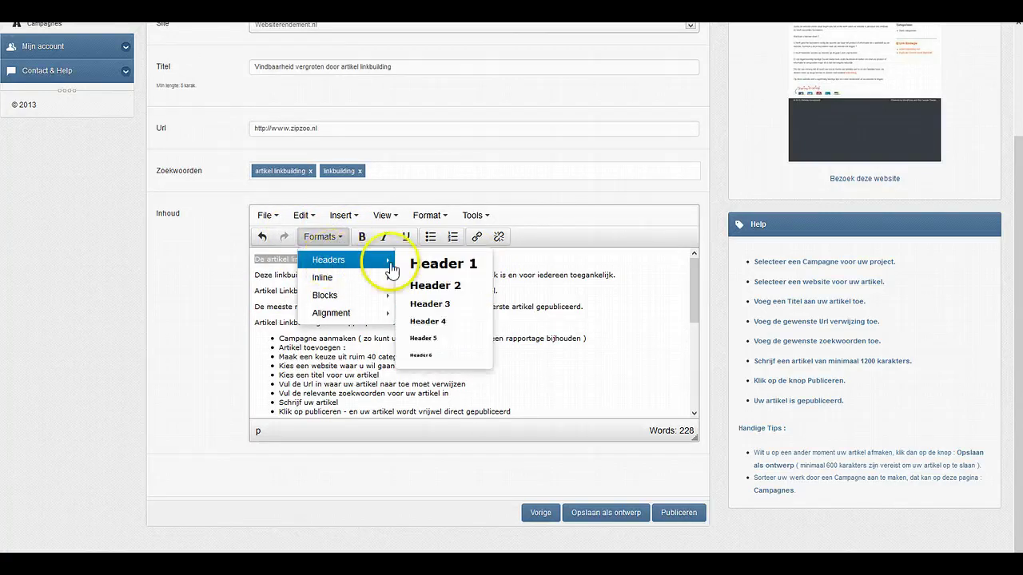
pyautogui.click(424, 286)
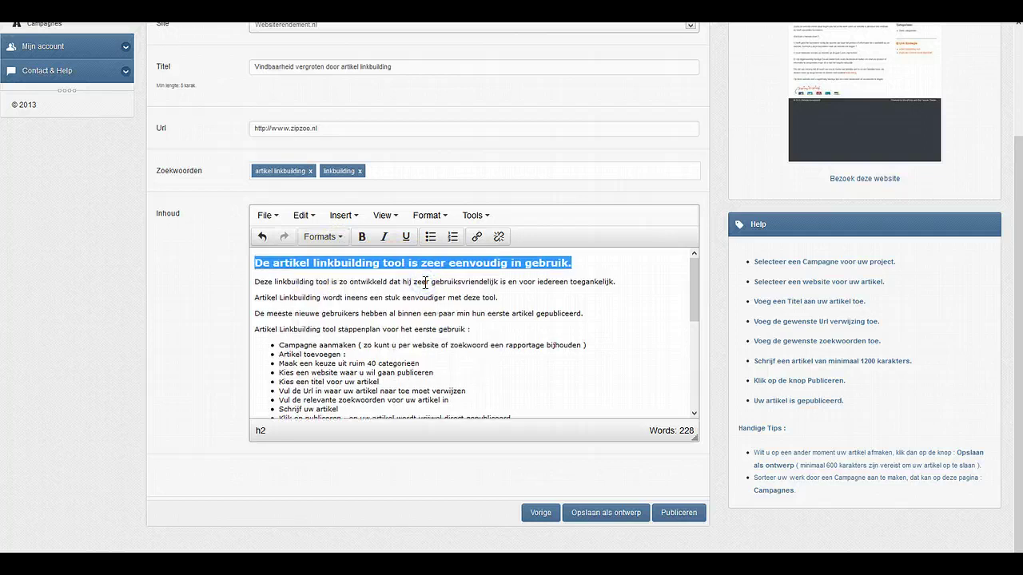
pyautogui.click(603, 309)
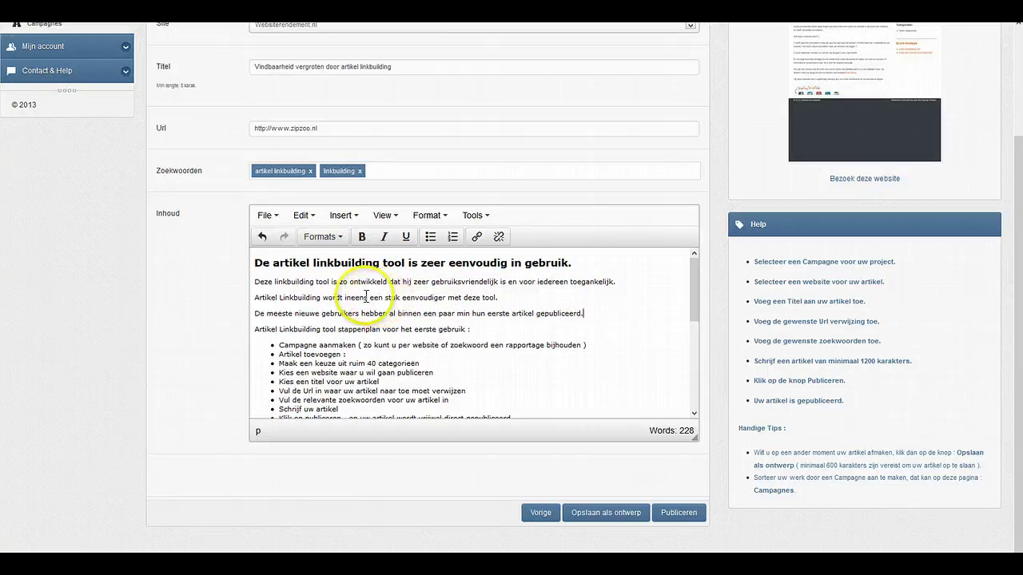
pyautogui.moveTo(320, 297); pyautogui.dragTo(258, 297)
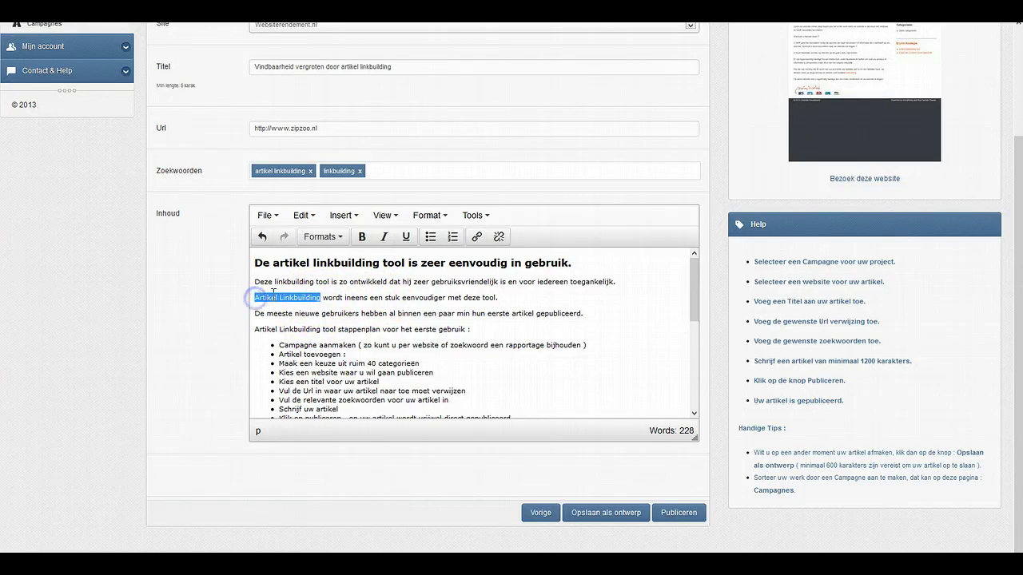
pyautogui.click(477, 239)
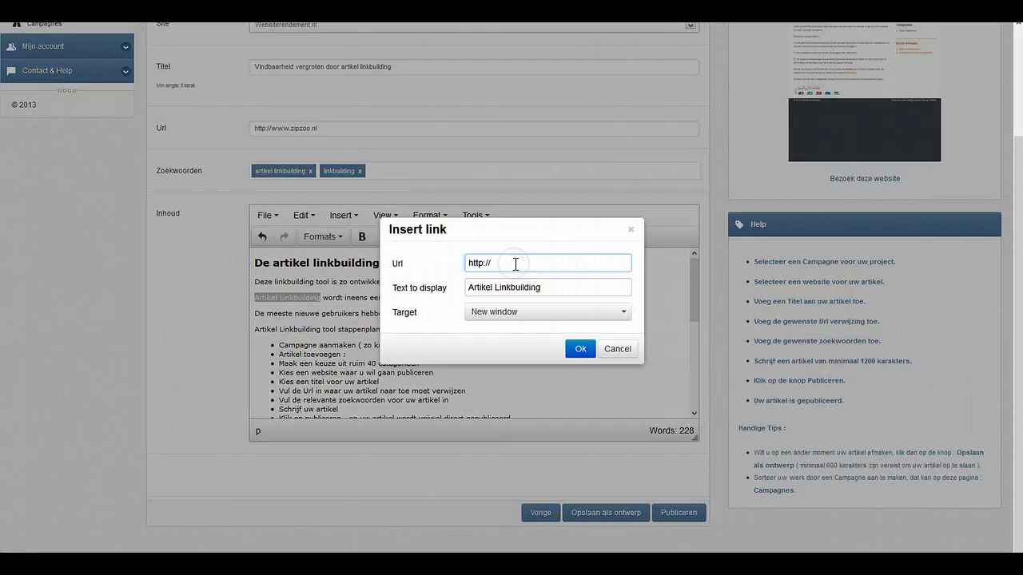
pyautogui.write('www.zipzoo.nl')
pyautogui.click(580, 349)
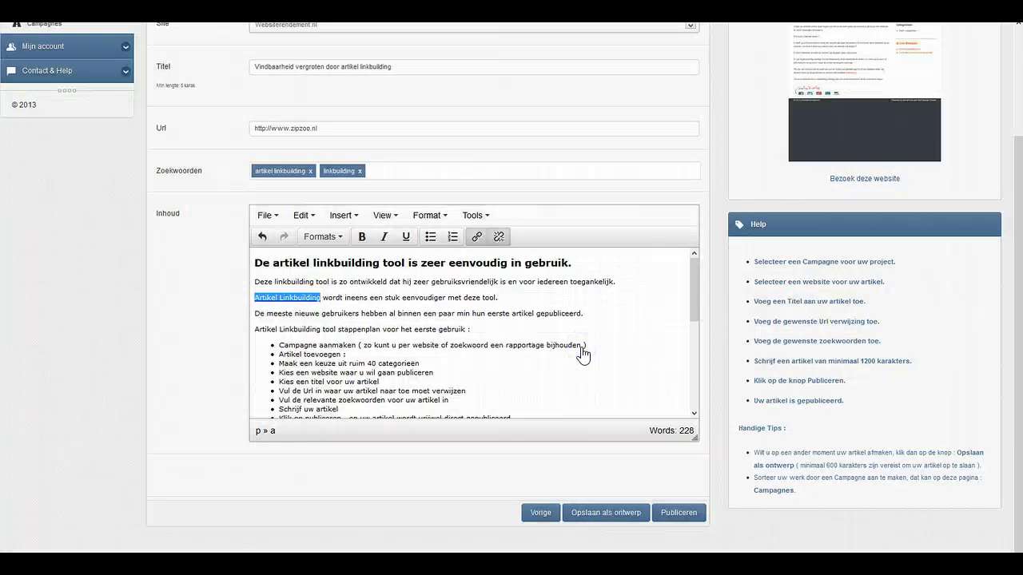
pyautogui.click(566, 354)
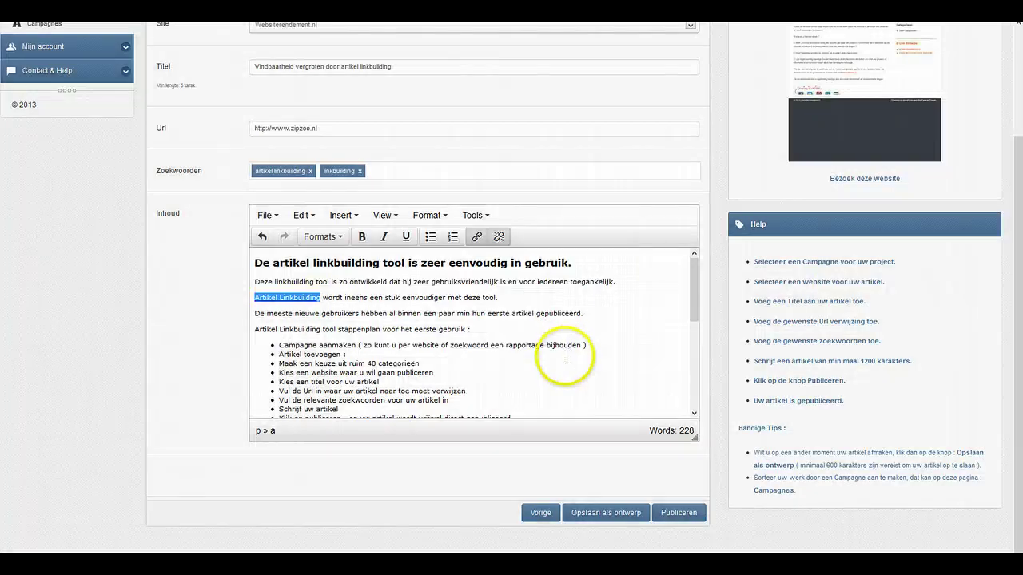
# - Format the line "Artikel Linkbuilding tool stappenplan voor het eerste gebruik :" above the bulleted list as Header 2
pyautogui.scroll(-1, 566, 357)
pyautogui.scroll(-1, 566, 356)
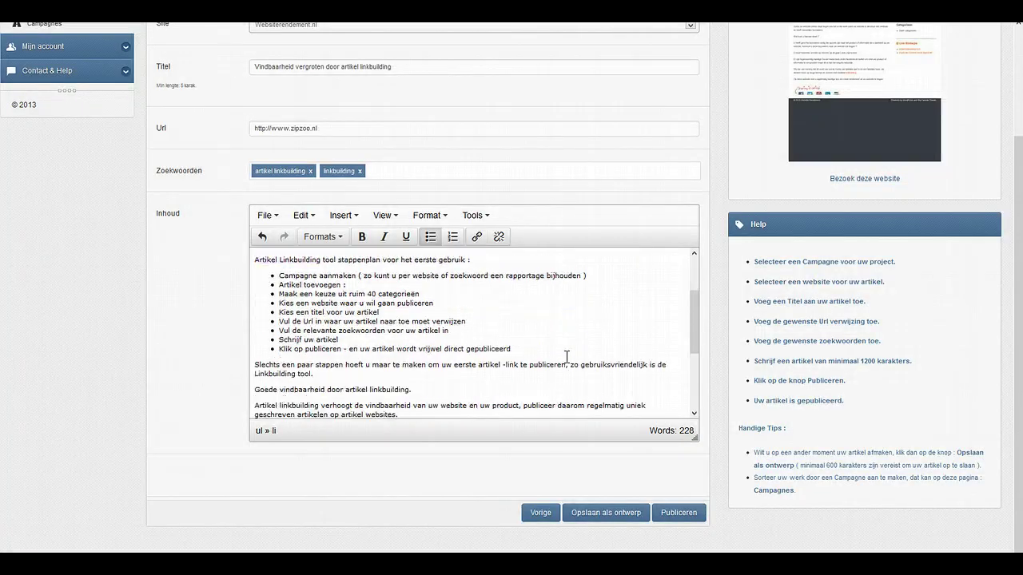
pyautogui.click(562, 320)
pyautogui.click(474, 283)
pyautogui.moveTo(470, 260); pyautogui.dragTo(257, 259)
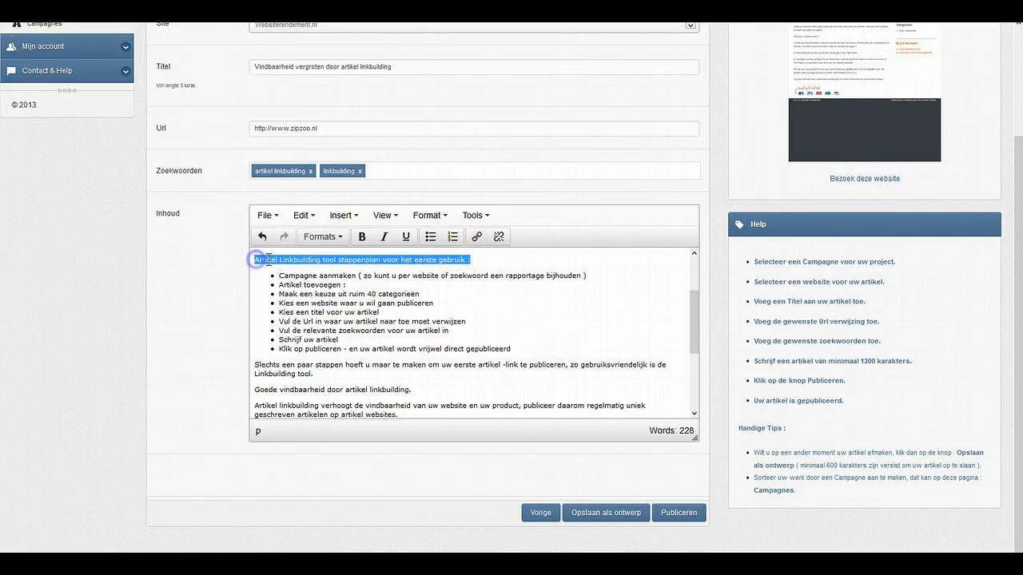
pyautogui.click(341, 236)
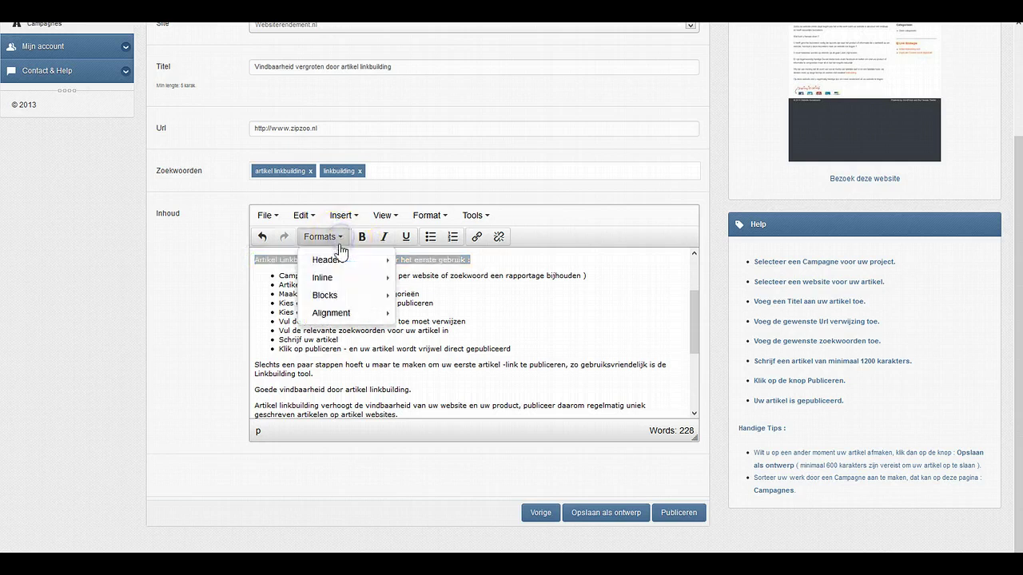
pyautogui.moveTo(324, 259)
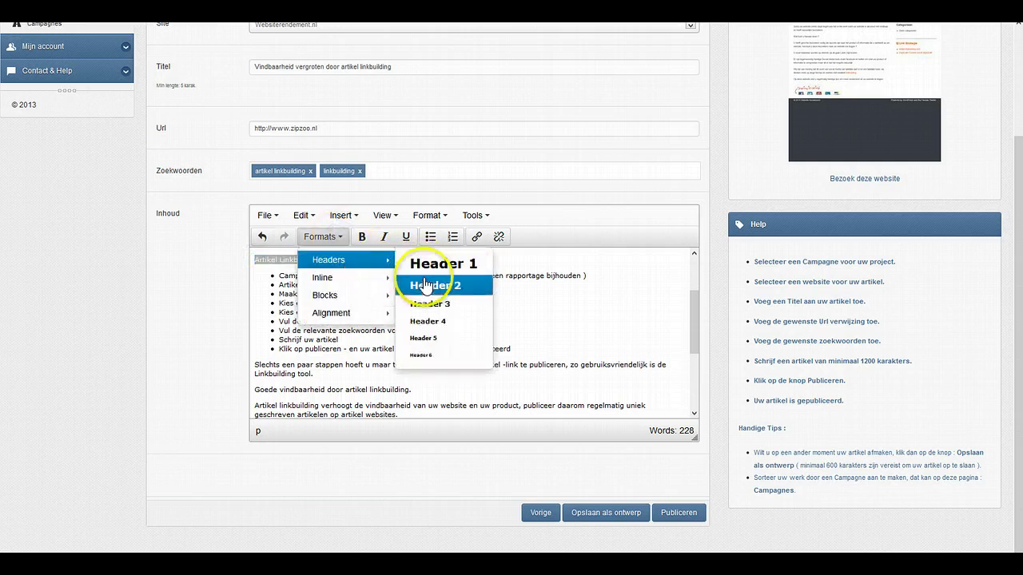
pyautogui.click(425, 285)
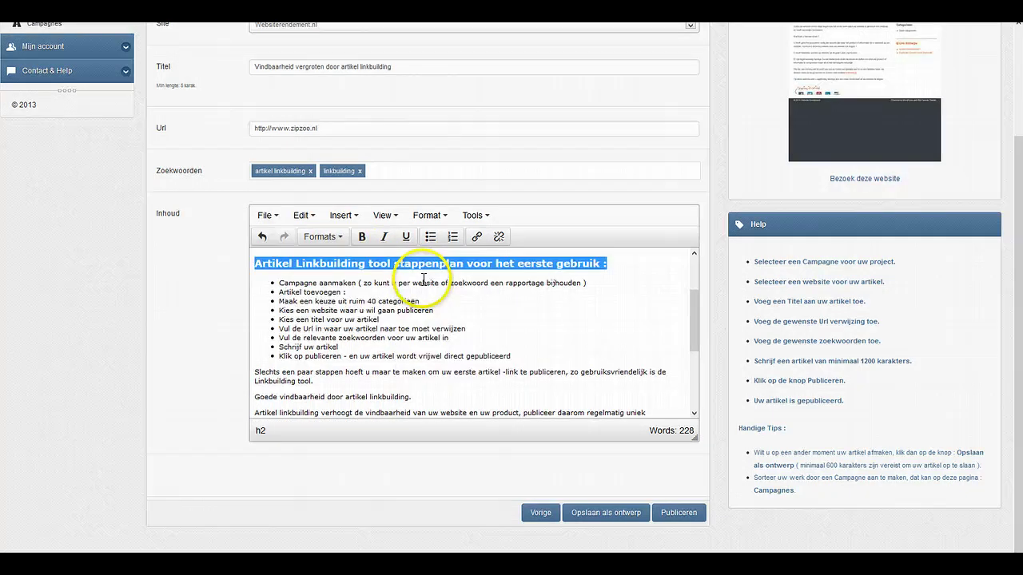
pyautogui.click(528, 306)
# - Format the line "Goede vindbaarheid door artikel linkbuilding." as Header 2
pyautogui.scroll(-2, 528, 306)
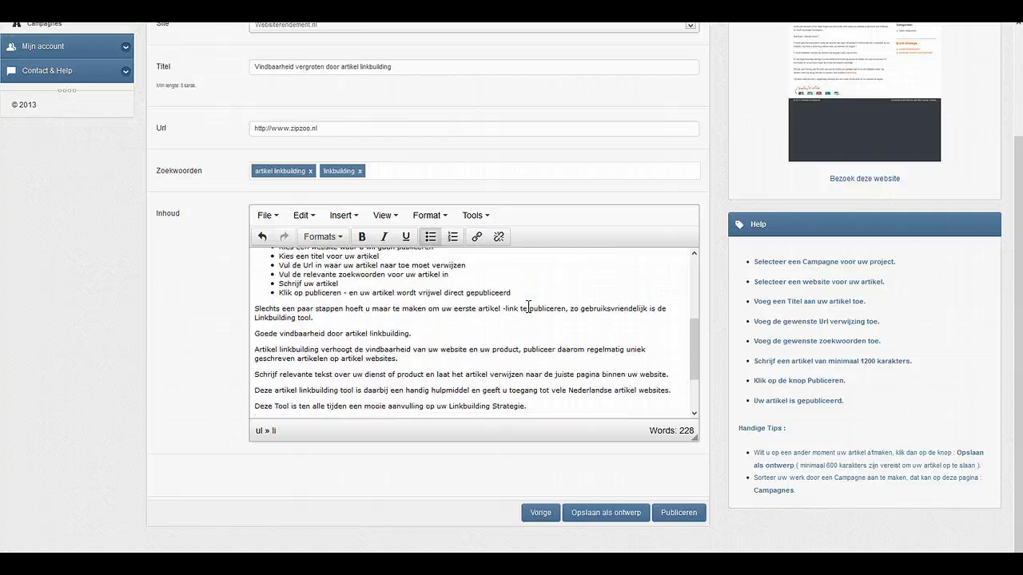
pyautogui.moveTo(424, 327); pyautogui.dragTo(252, 328)
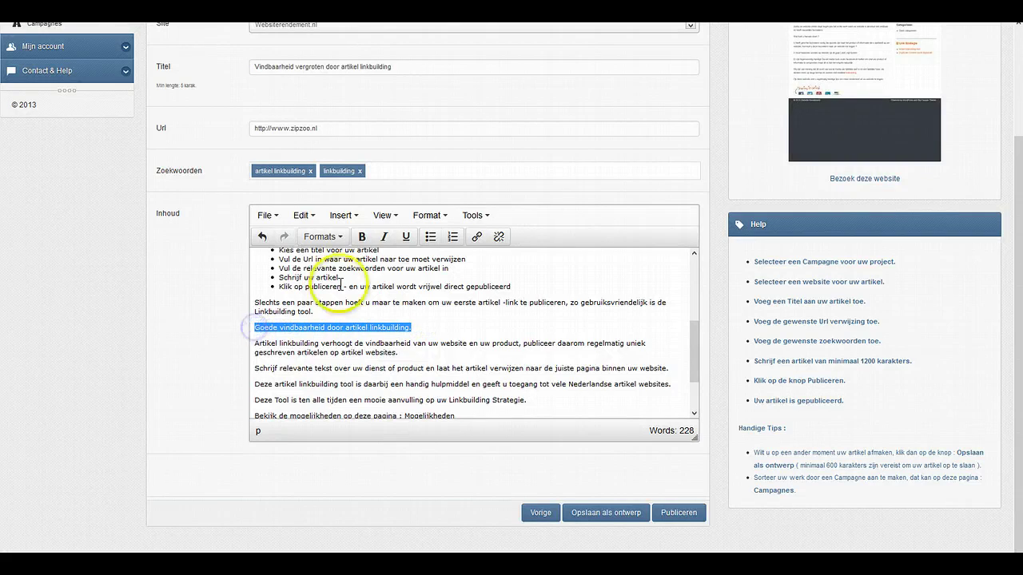
pyautogui.click(338, 237)
pyautogui.moveTo(334, 261)
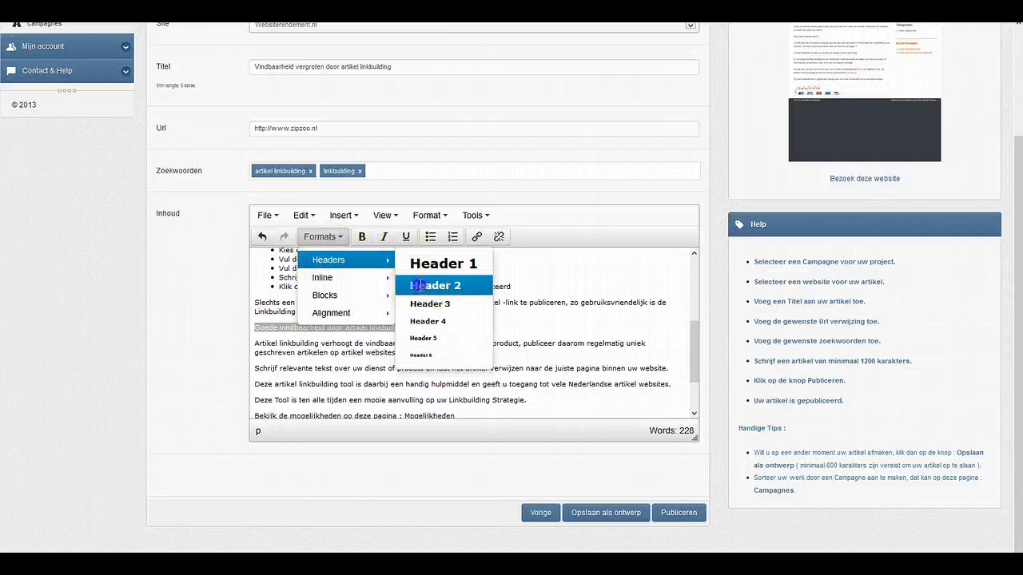
pyautogui.click(419, 289)
pyautogui.click(537, 322)
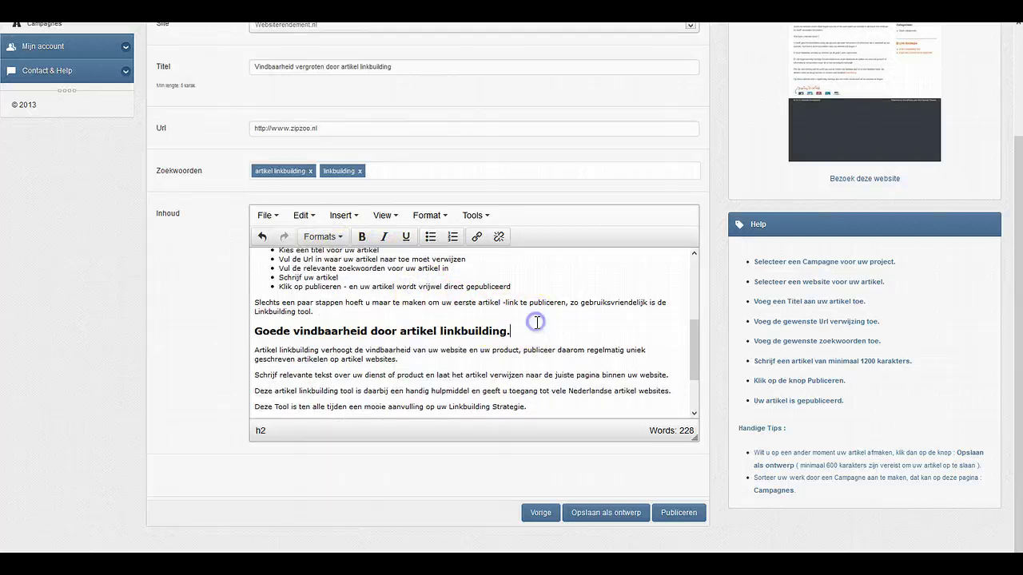
pyautogui.scroll(-2, 537, 322)
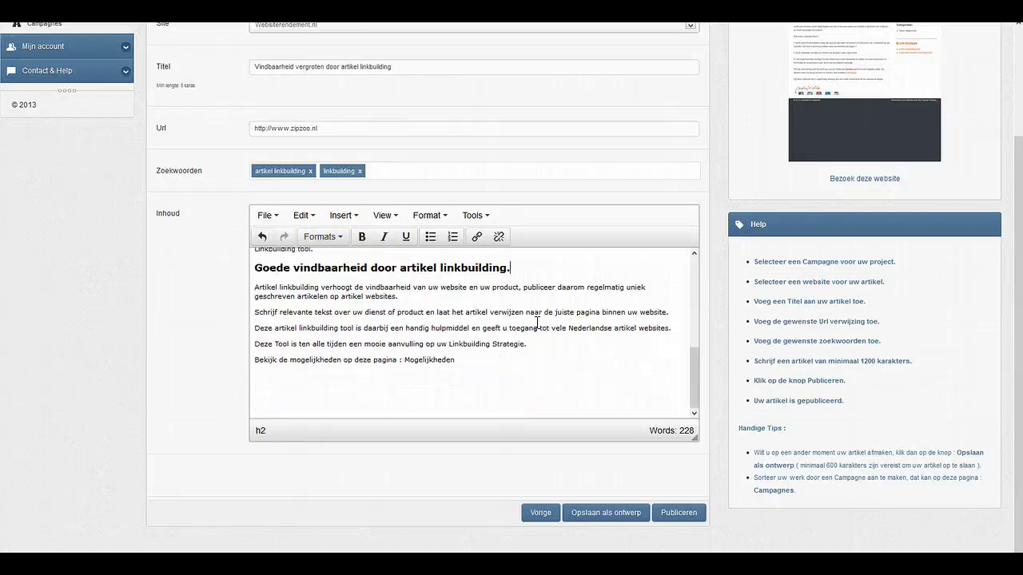
pyautogui.moveTo(459, 360); pyautogui.dragTo(404, 360)
pyautogui.click(476, 237)
pyautogui.click(511, 263)
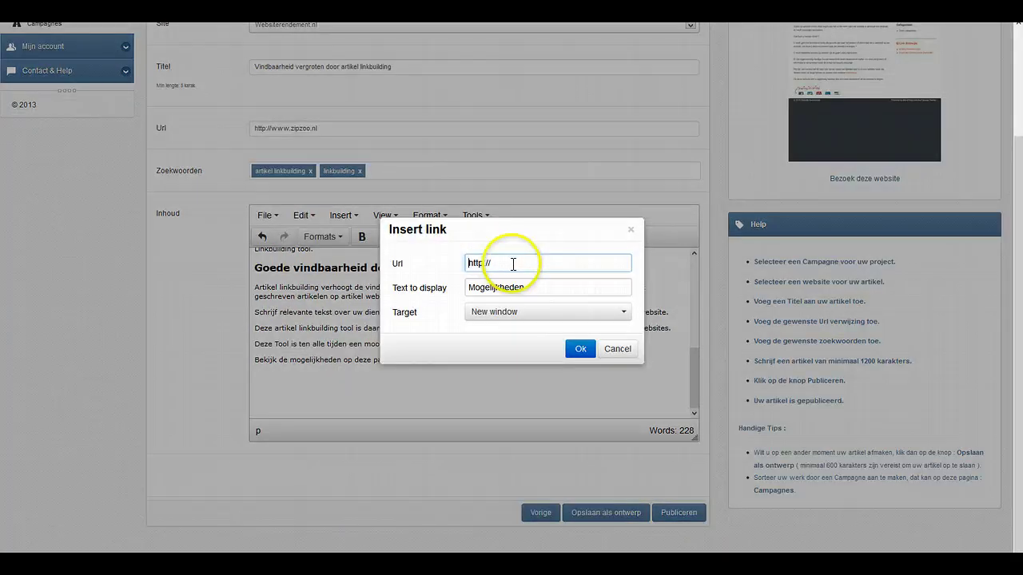
pyautogui.write('www.zipzoo')
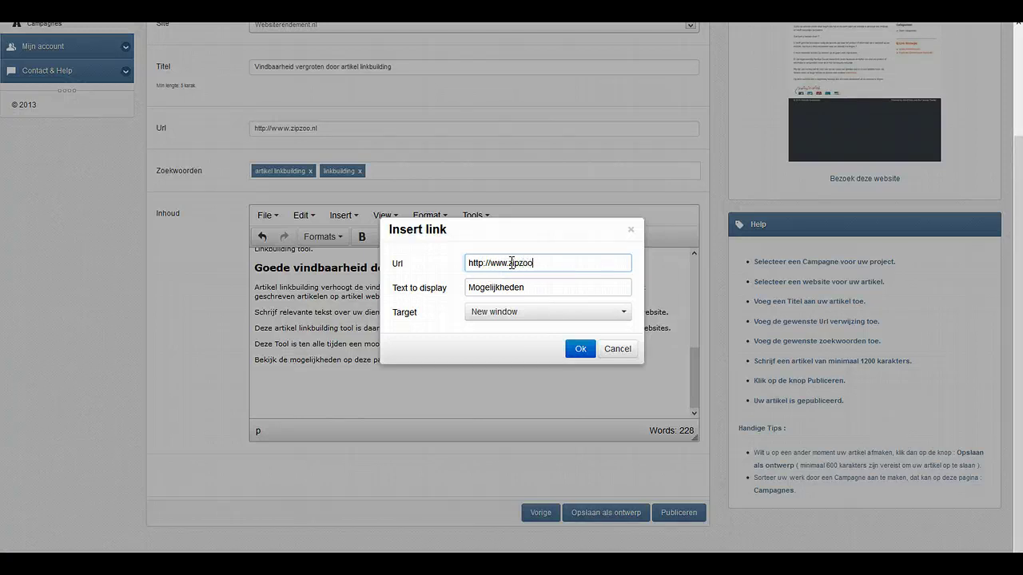
pyautogui.write('.nl/mogelijkheden')
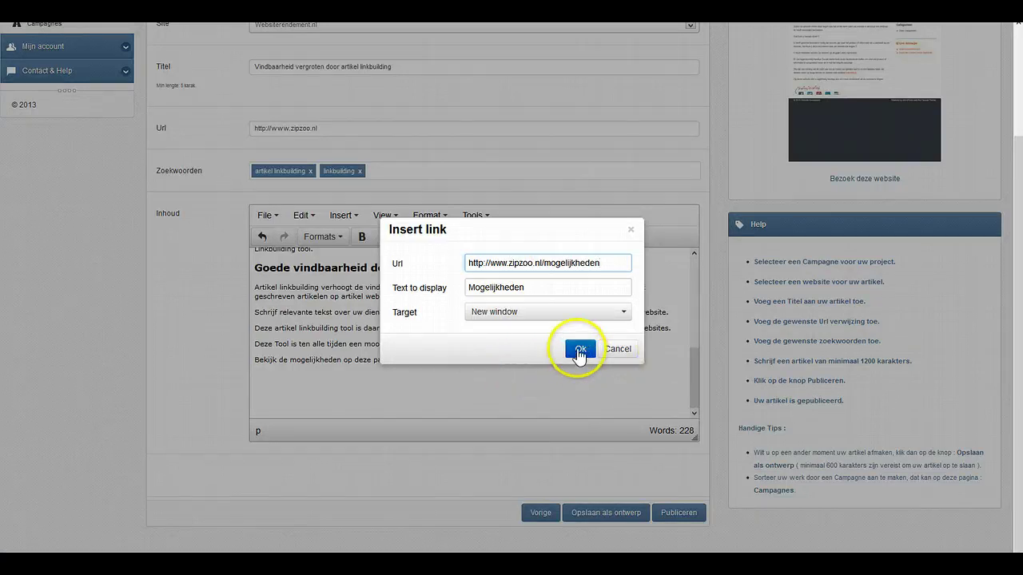
pyautogui.click(579, 349)
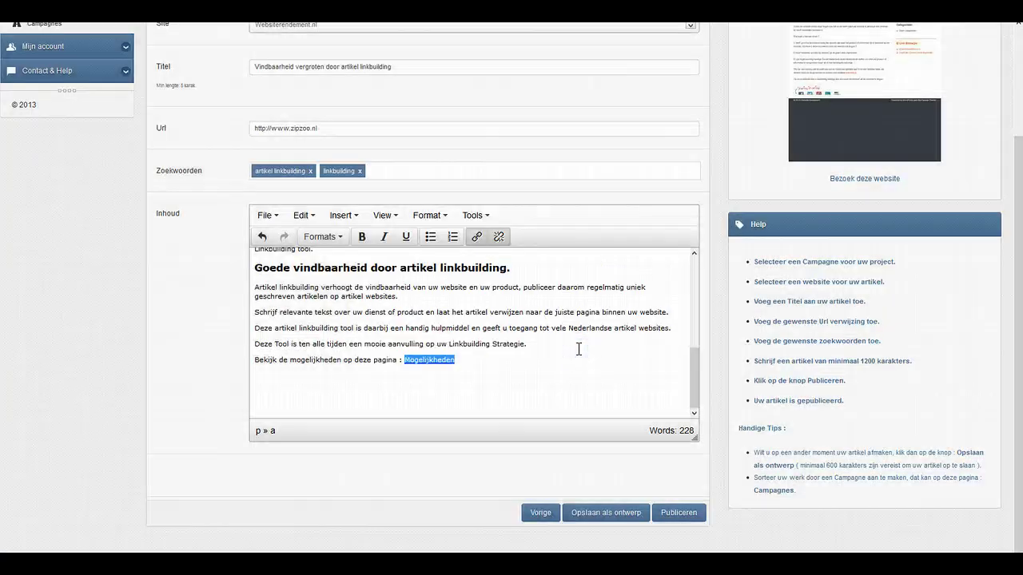
# - Review the formatted article content from start to end and publish the article
pyautogui.scroll(3, 577, 350)
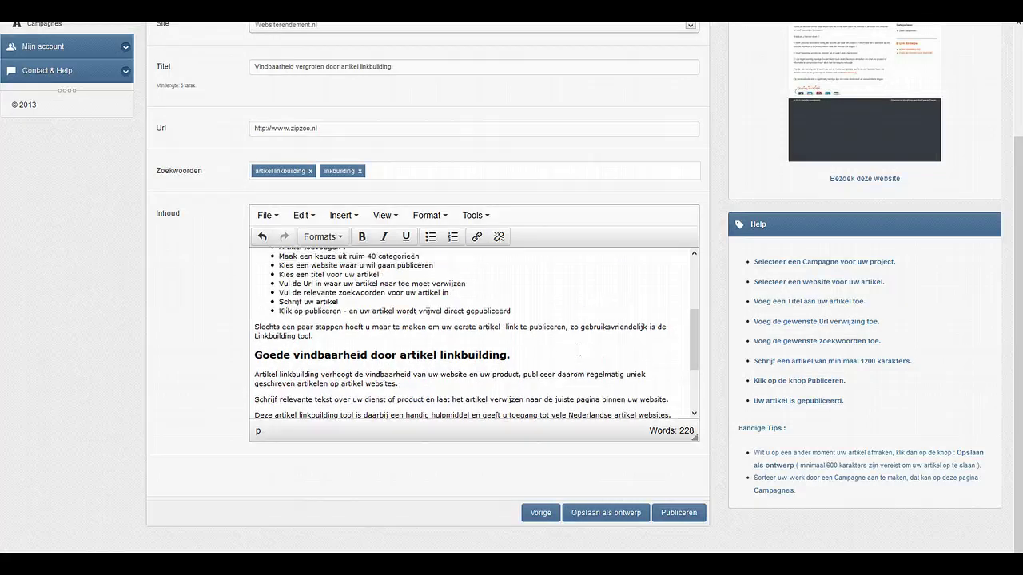
pyautogui.scroll(2, 578, 349)
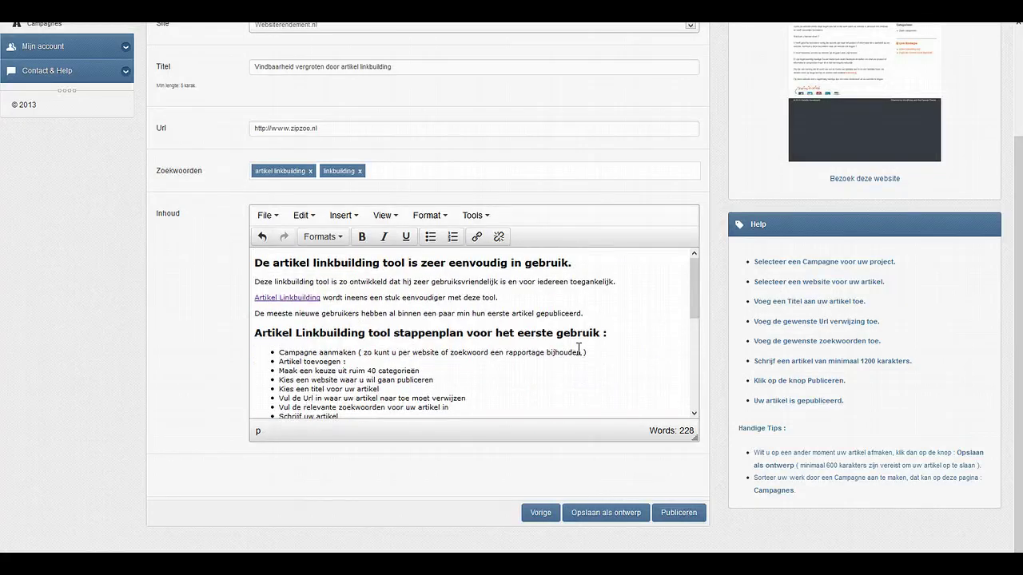
pyautogui.scroll(-3, 578, 349)
pyautogui.click(579, 352)
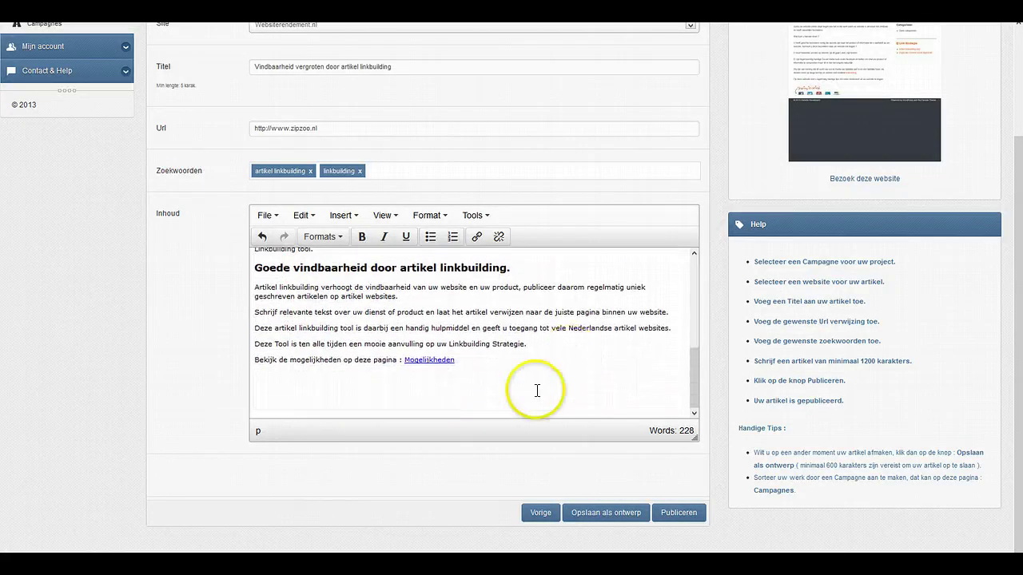
pyautogui.click(674, 518)
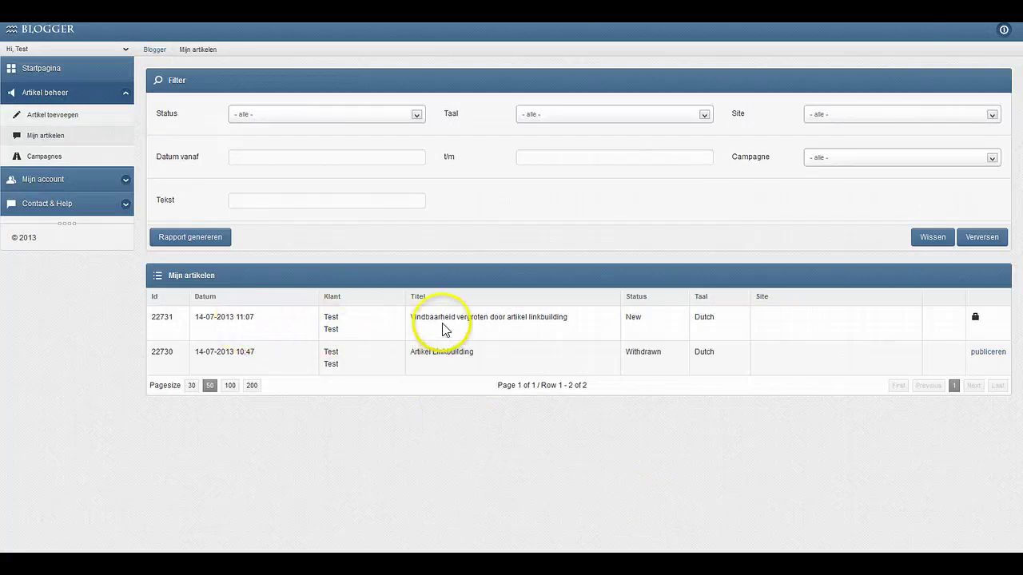
pyautogui.moveTo(410, 318); pyautogui.dragTo(568, 323)
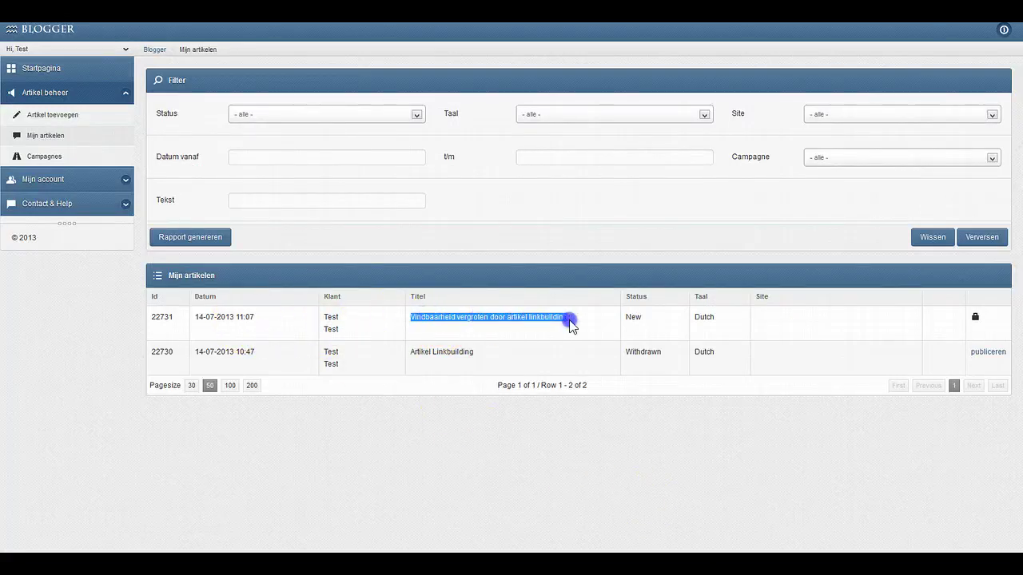
pyautogui.click(829, 327)
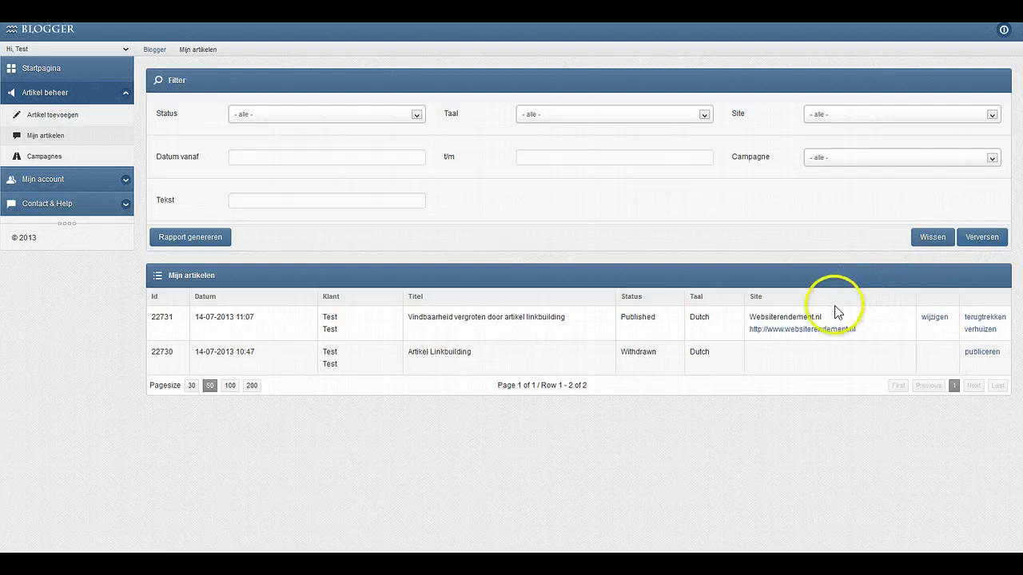
pyautogui.moveTo(835, 319); pyautogui.dragTo(749, 317)
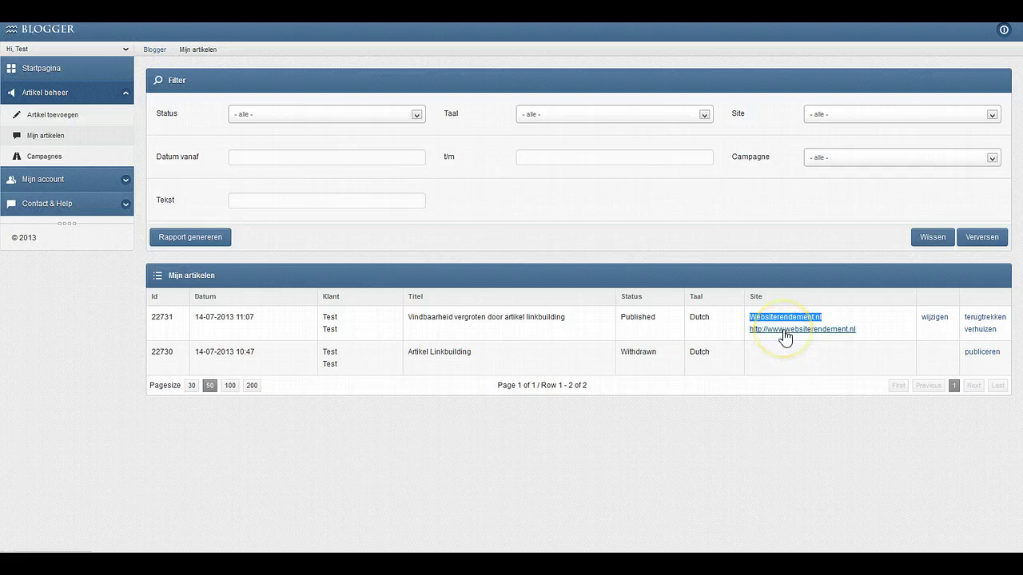
pyautogui.click(784, 330)
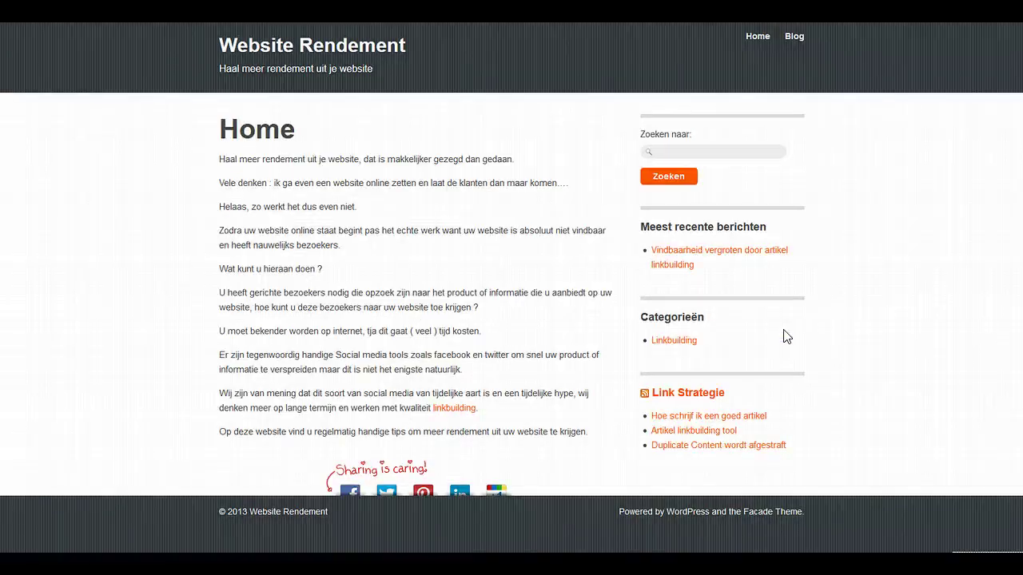
# - Open the recent post "Vindbaarheid vergroten door artikel linkbuilding" and examine its headings, text and links
pyautogui.click(669, 256)
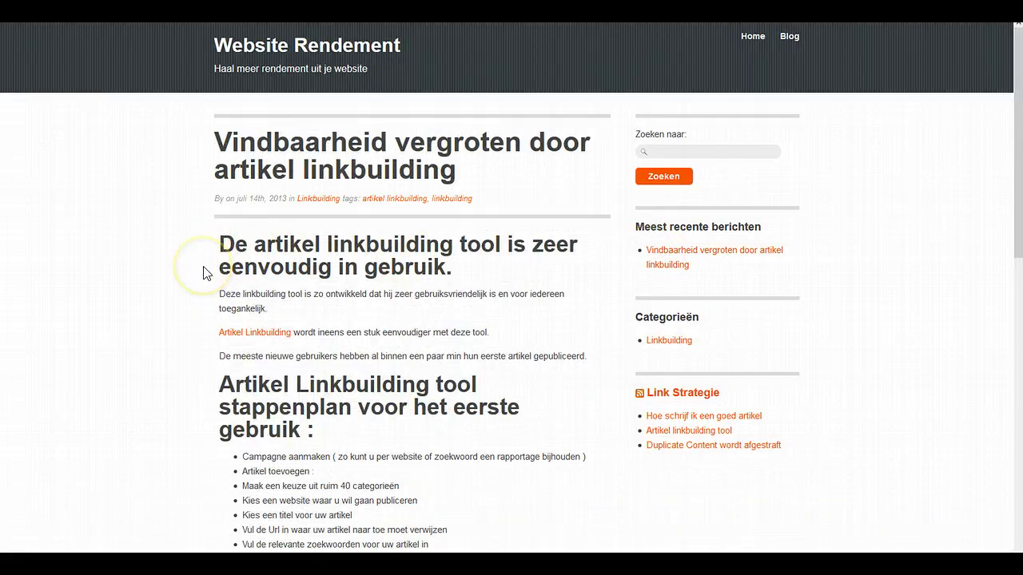
pyautogui.scroll(-2, 204, 268)
pyautogui.scroll(-3, 203, 273)
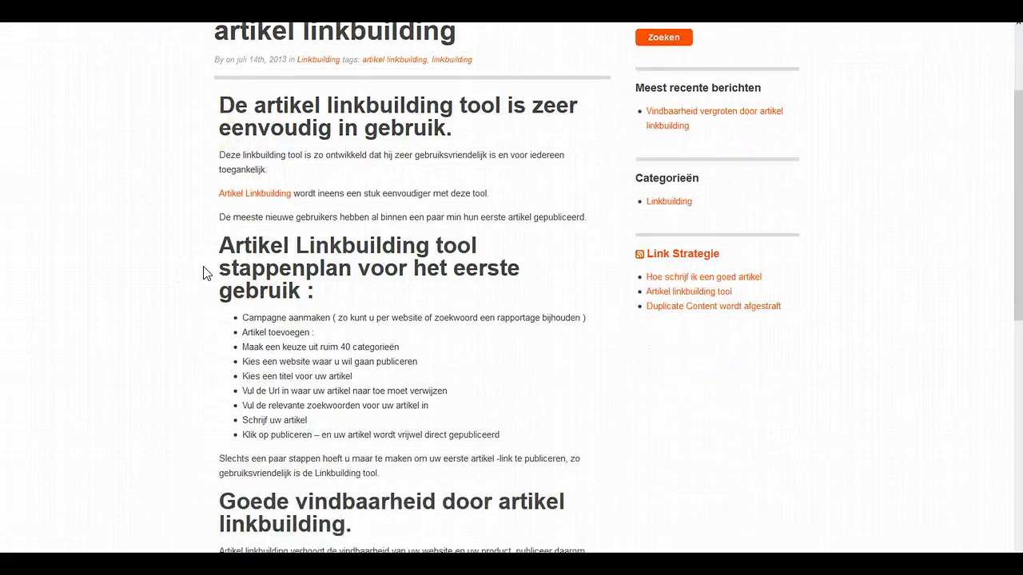
pyautogui.scroll(-3, 204, 274)
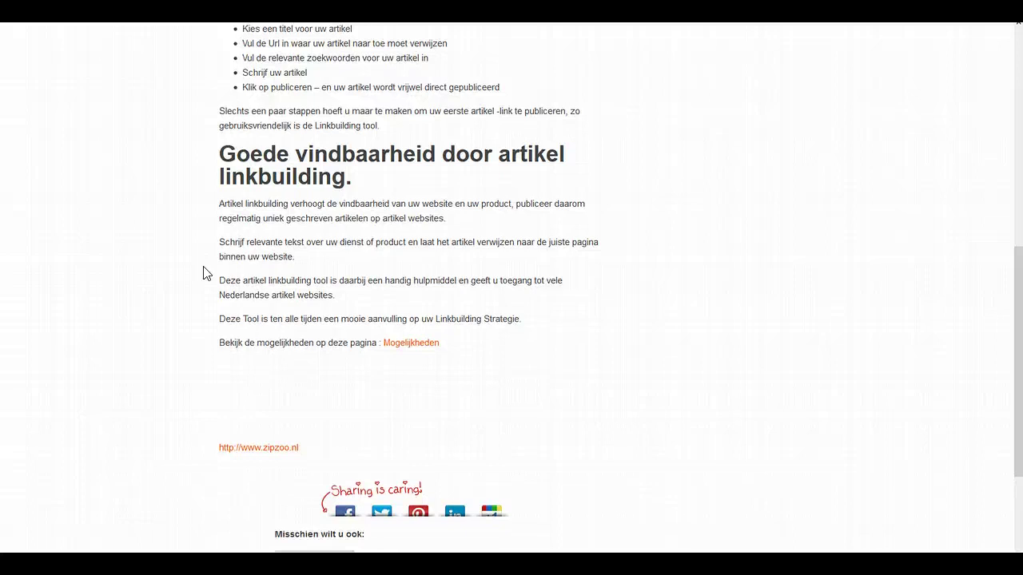
pyautogui.scroll(6, 203, 274)
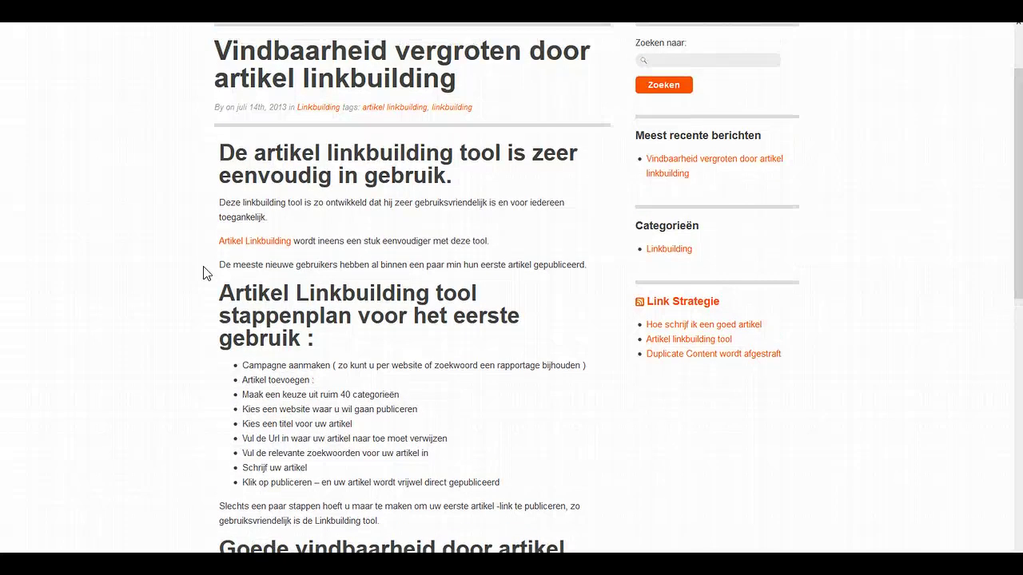